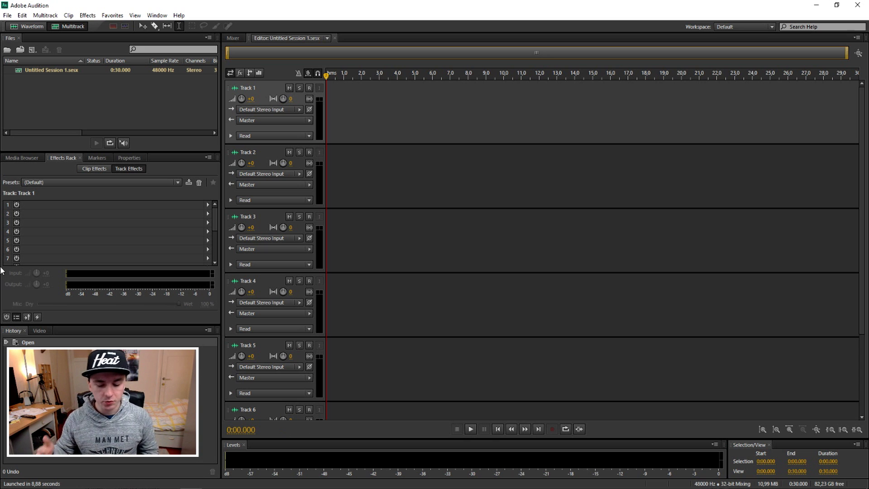
# Open Preferences to the Audio Hardware page
pyautogui.click(22, 15)
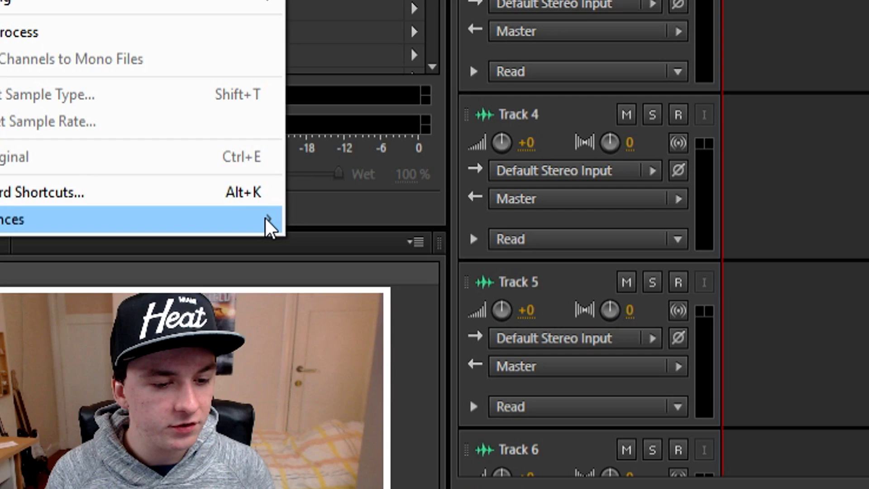
pyautogui.moveTo(266, 220)
pyautogui.click(339, 224)
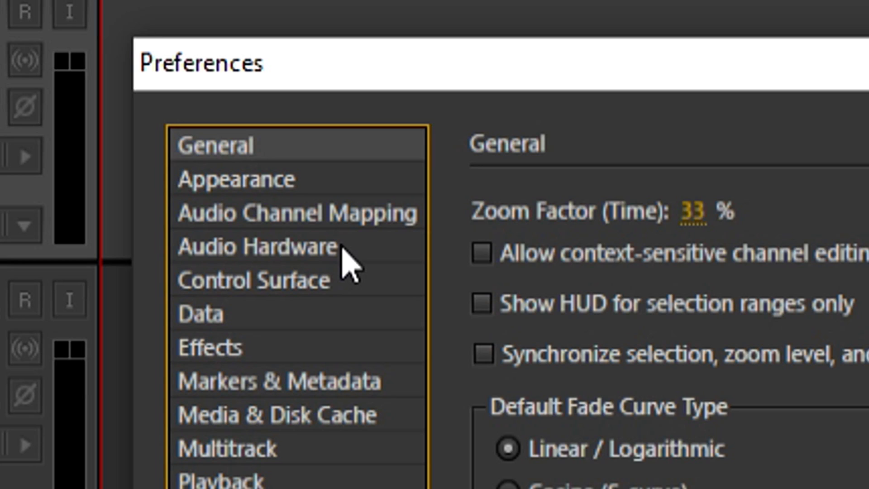
pyautogui.click(205, 117)
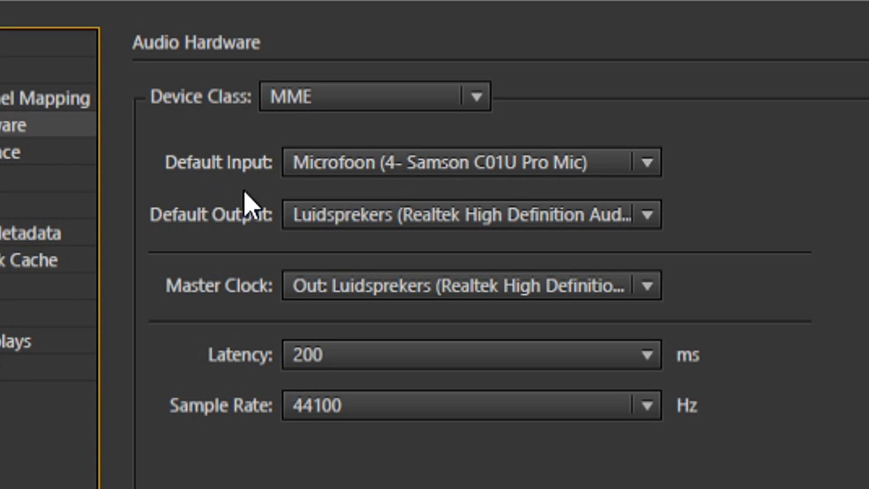
# Keep the Samson C01U Pro Mic as default input and Realtek speakers as default output
pyautogui.click(373, 164)
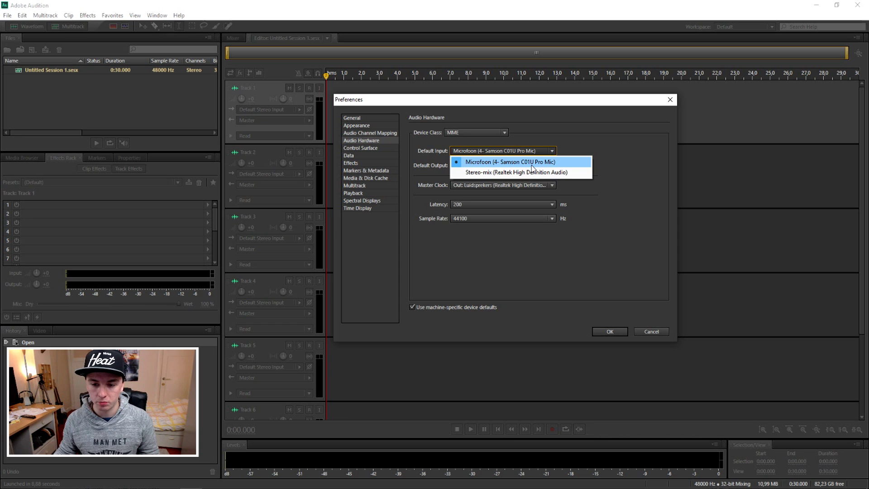
pyautogui.click(573, 213)
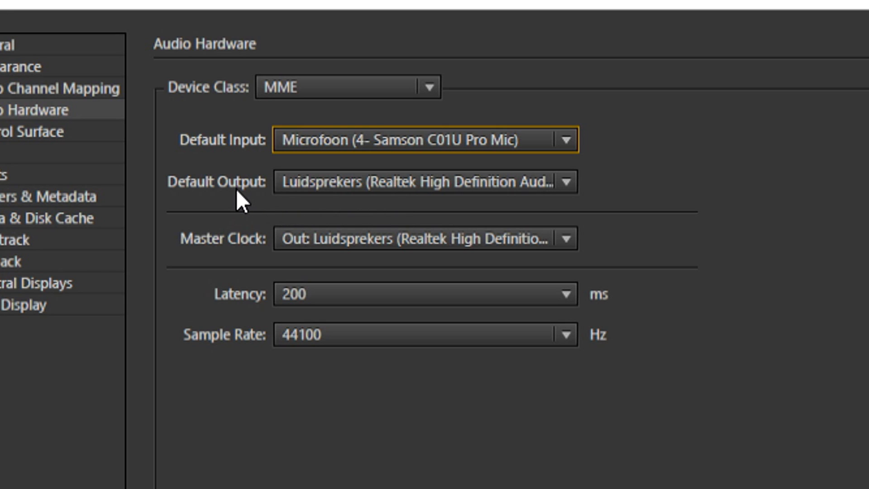
pyautogui.click(333, 185)
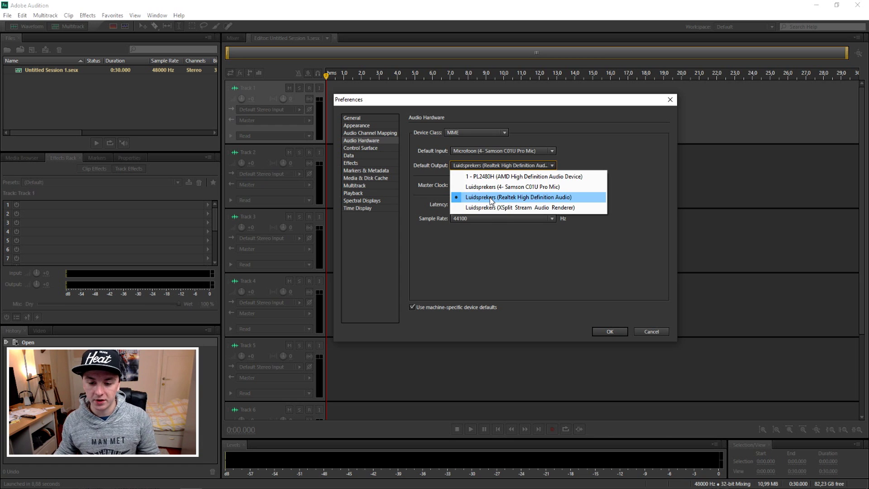
pyautogui.click(490, 198)
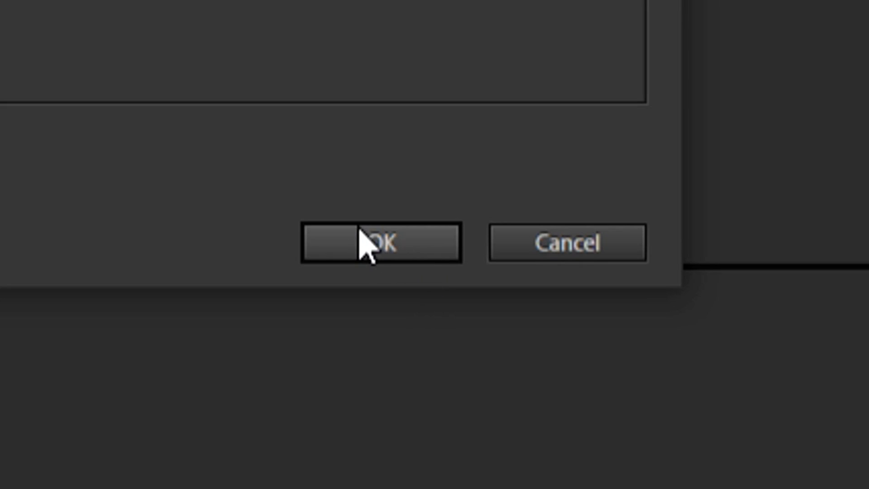
# Close Preferences, arm Track 1 and start recording a test take
pyautogui.click(604, 331)
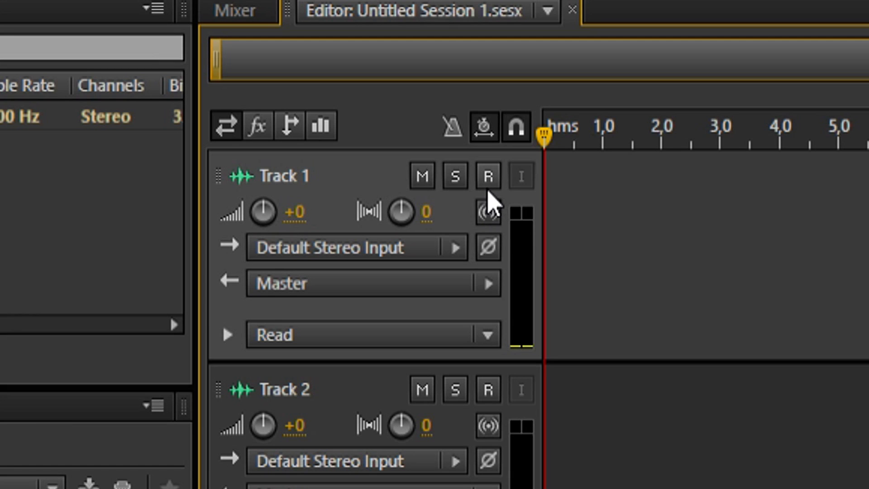
pyautogui.click(488, 179)
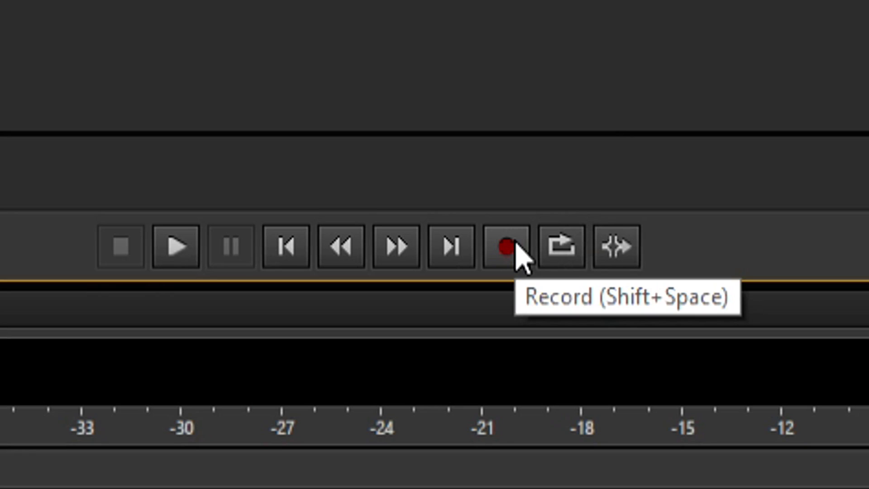
pyautogui.click(515, 250)
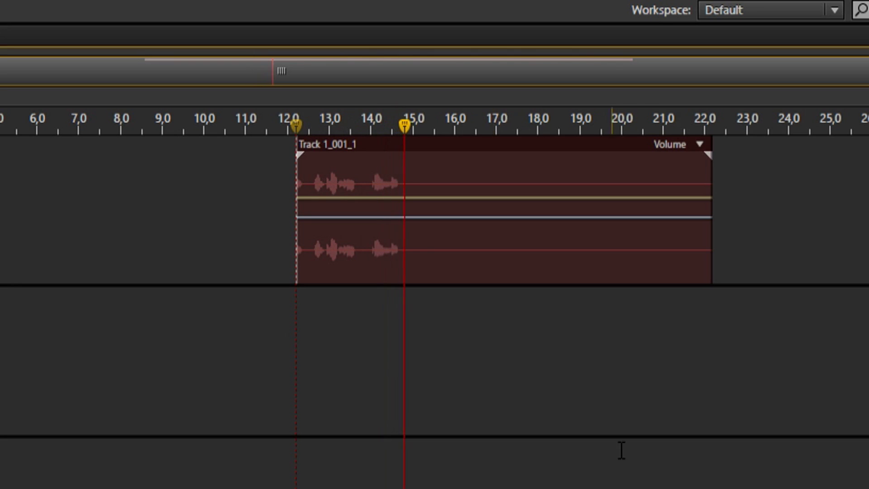
# Stop the test take, delete it, and return the playhead to the session start
pyautogui.press('space')
pyautogui.press('Delete')
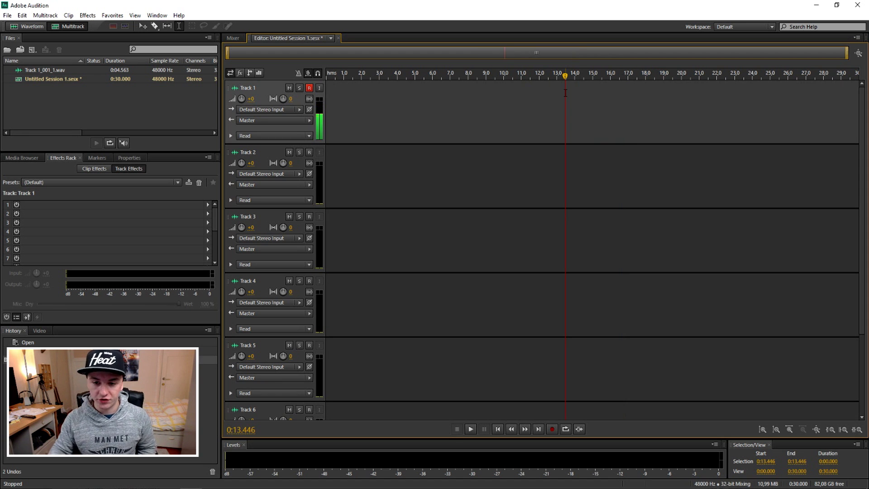
pyautogui.click(453, 78)
pyautogui.press('Home')
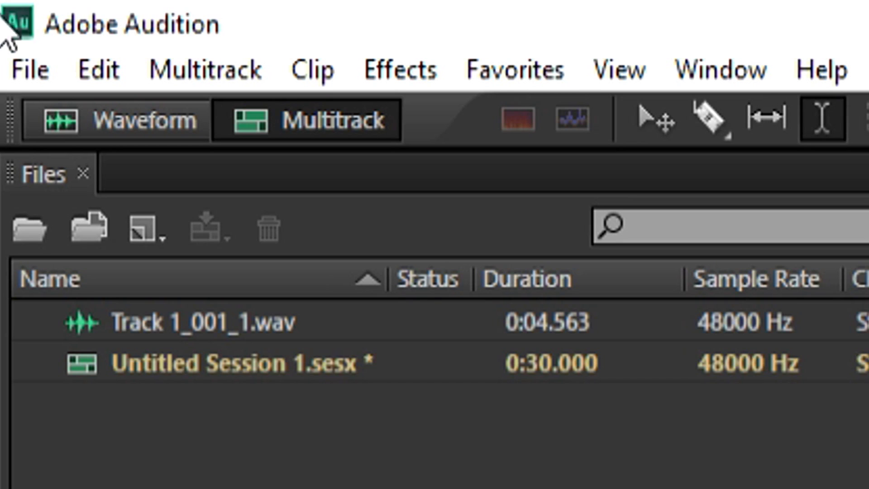
# Save the session under the new name 'last episode' (last episode.sesx)
pyautogui.click(7, 15)
pyautogui.click(199, 387)
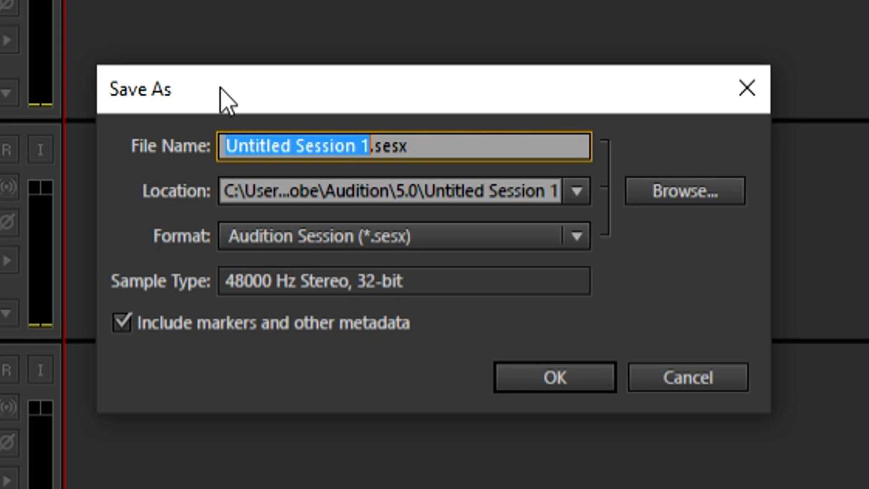
pyautogui.write('last ep')
pyautogui.write('isode')
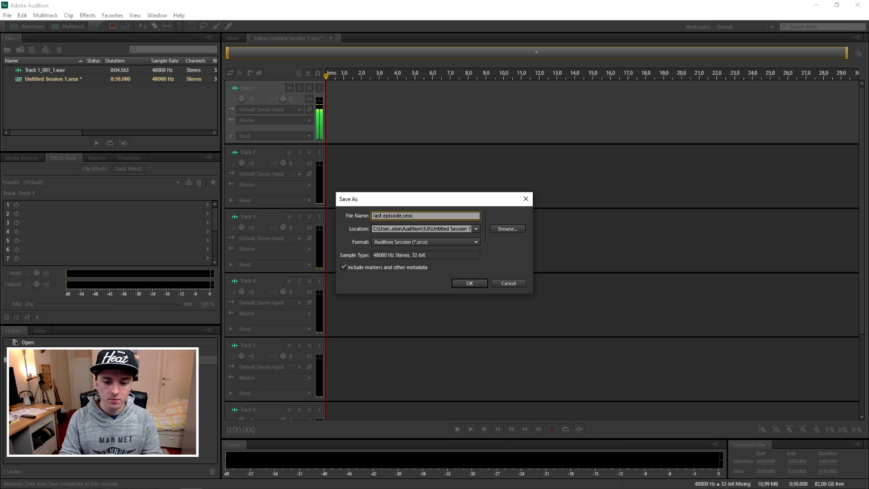
pyautogui.click(458, 283)
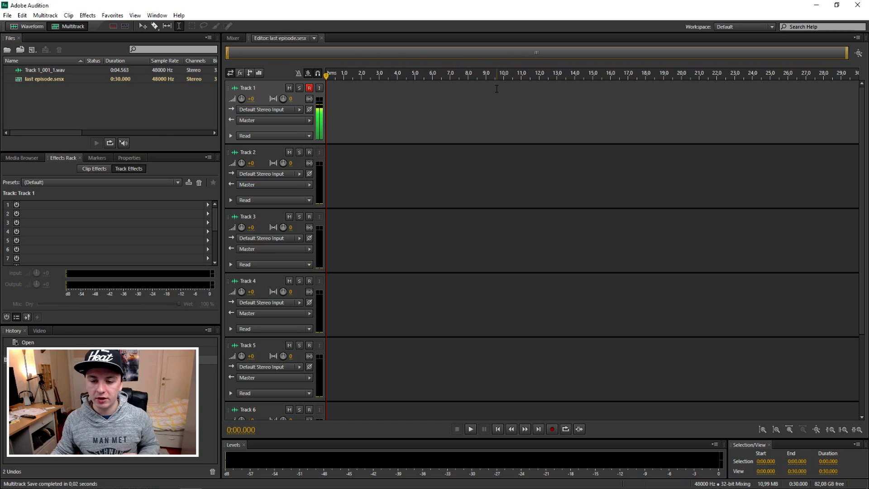
# Select the first 15 seconds and start a multitrack mixdown export of the time selection
pyautogui.moveTo(594, 102); pyautogui.dragTo(319, 103)
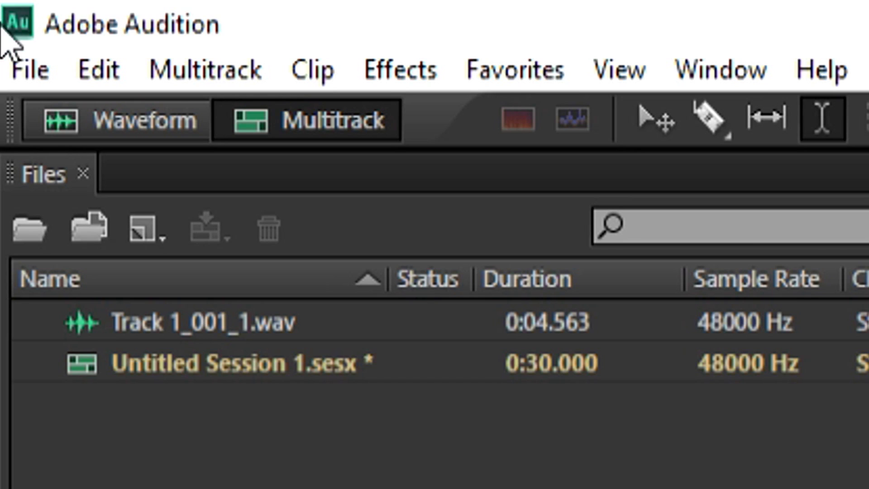
pyautogui.click(7, 15)
pyautogui.moveTo(123, 195)
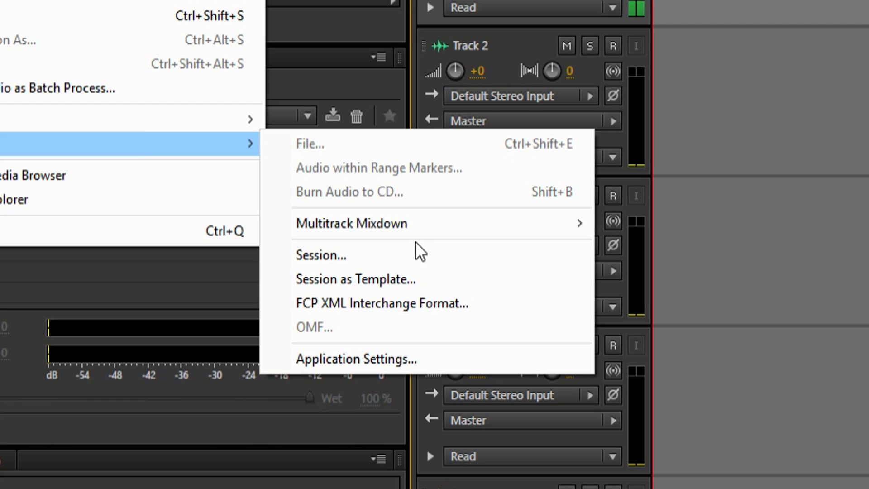
pyautogui.moveTo(428, 226)
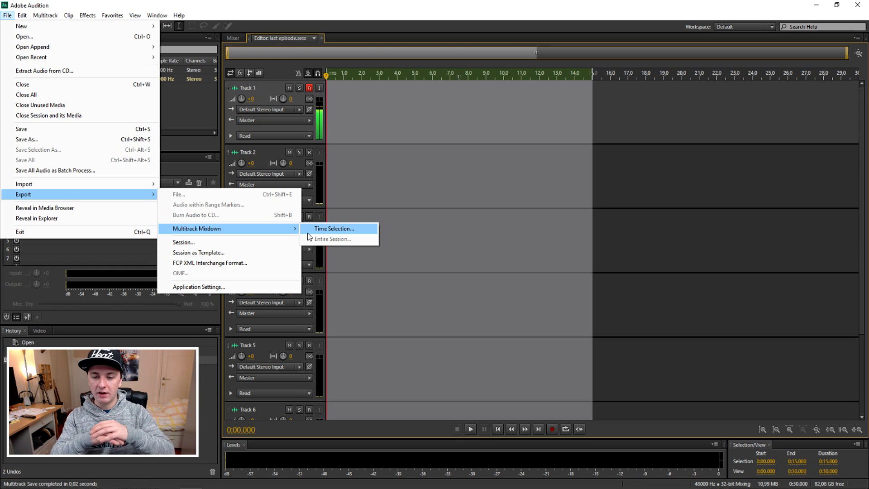
pyautogui.click(309, 231)
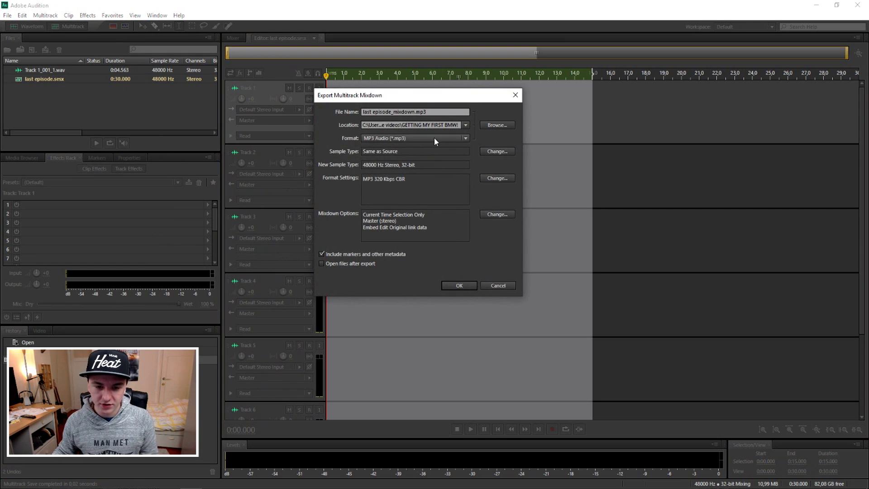
pyautogui.moveTo(404, 99); pyautogui.dragTo(434, 110)
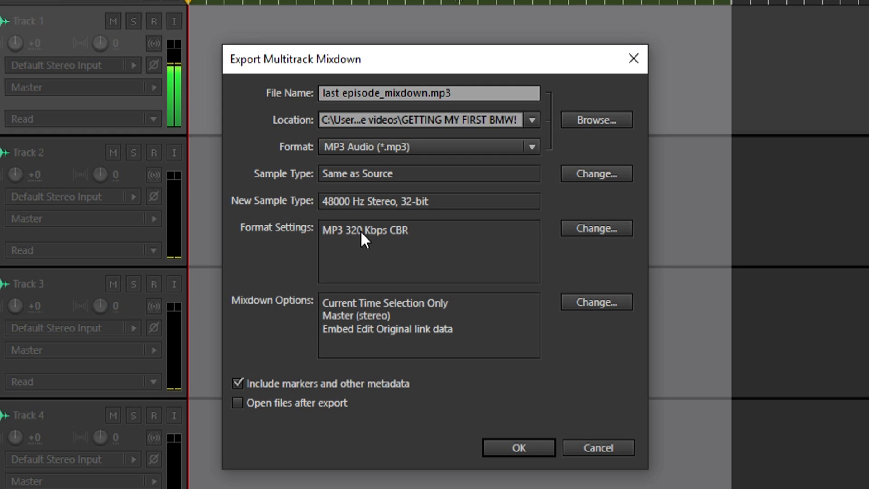
# Set the export to MP3 Audio at 320 Kbps and name it 'Last episode'
pyautogui.click(583, 230)
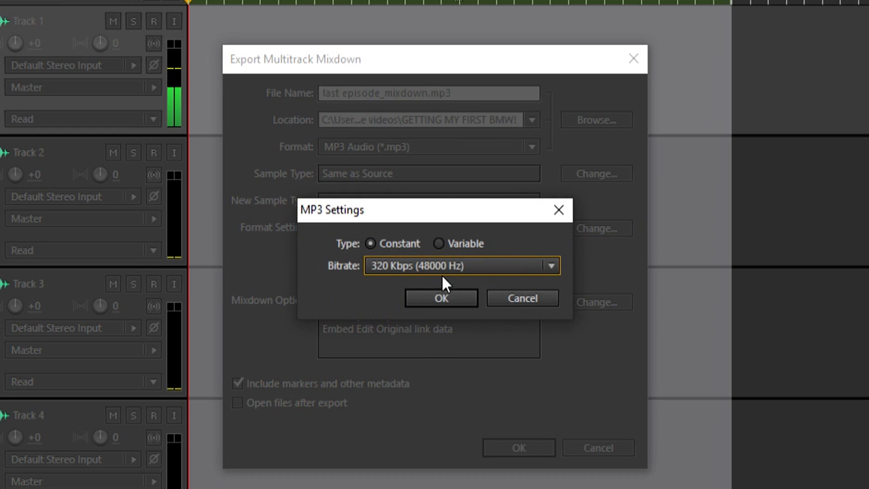
pyautogui.click(441, 271)
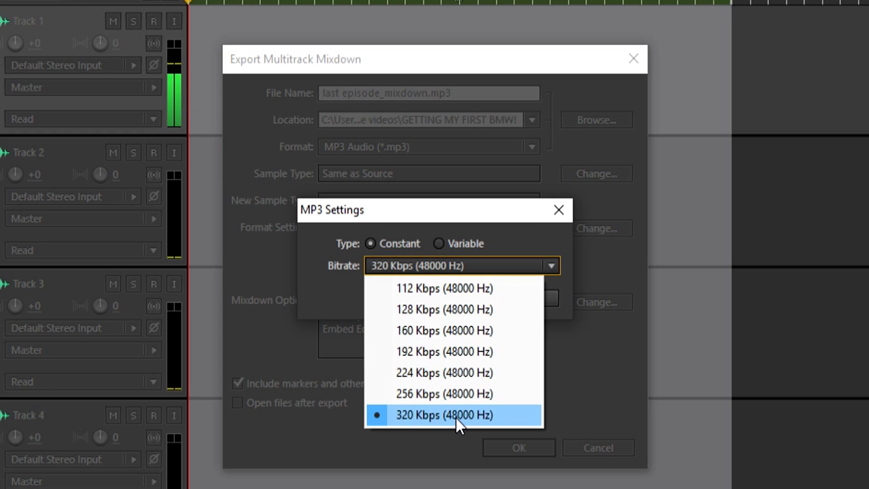
pyautogui.click(466, 293)
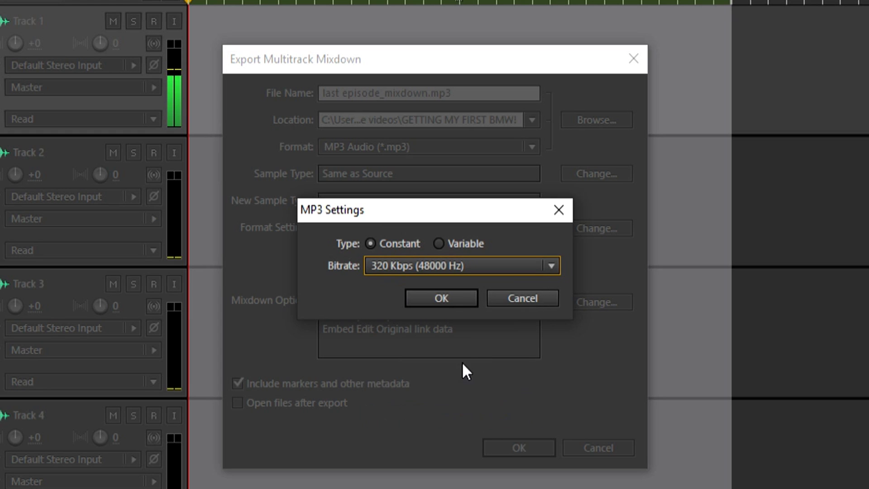
pyautogui.click(444, 45)
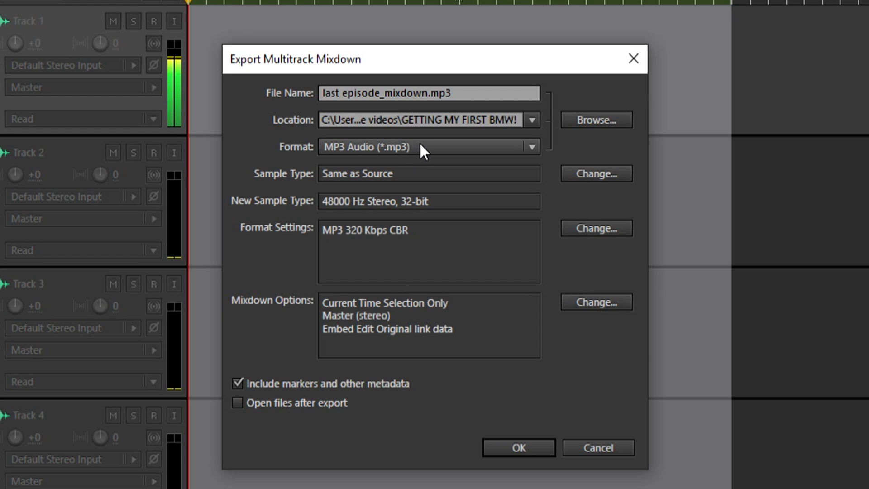
pyautogui.click(419, 143)
pyautogui.click(414, 295)
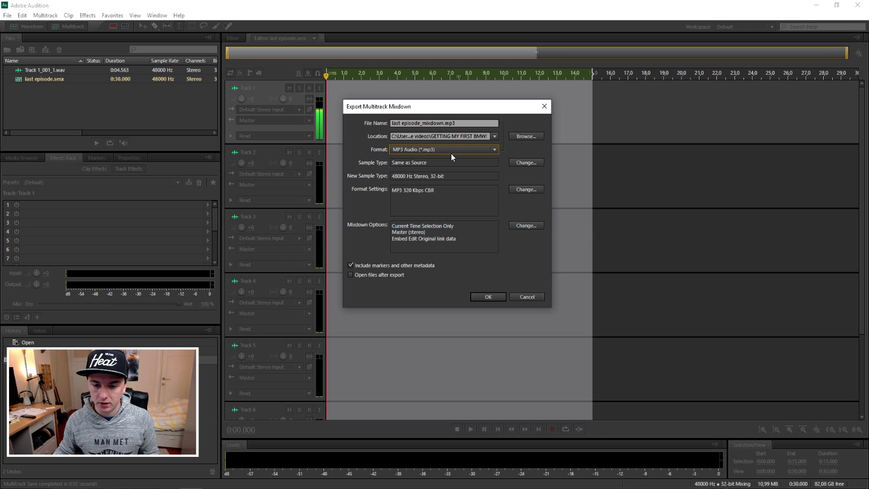
pyautogui.write('Last epi')
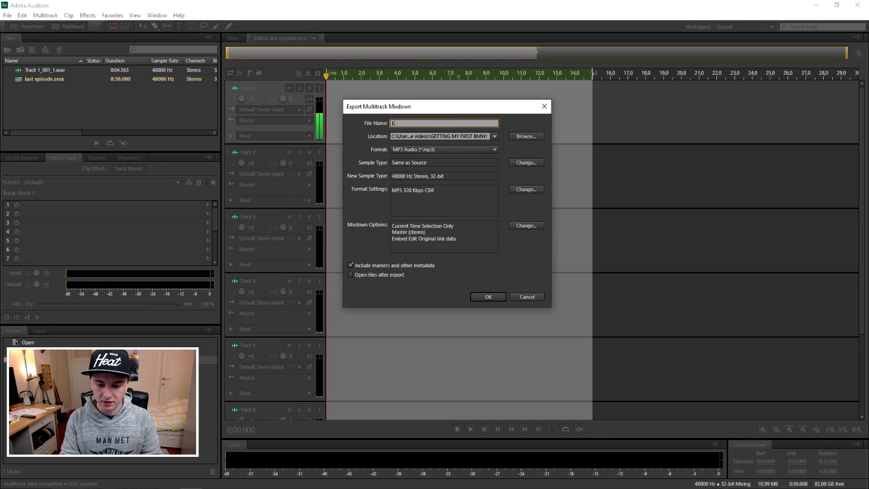
pyautogui.write('sode')
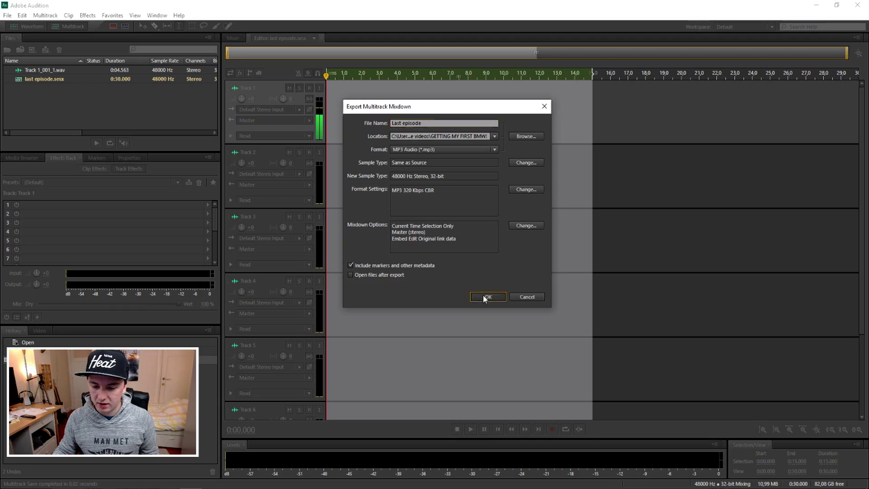
pyautogui.click(487, 297)
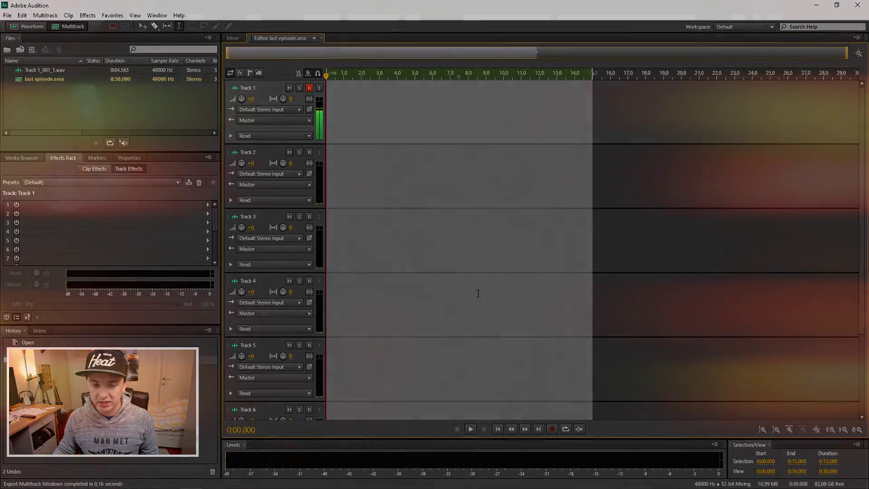